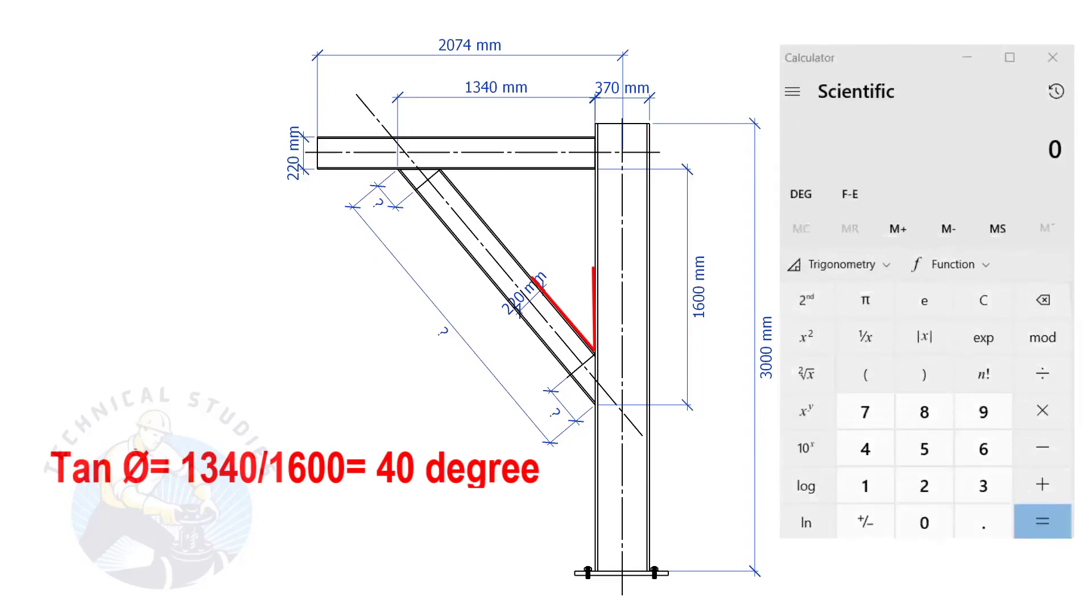
- Divide the 1340 offset by the 1600 height to get 0.8375
left_click(866, 484)
left_click(984, 486)
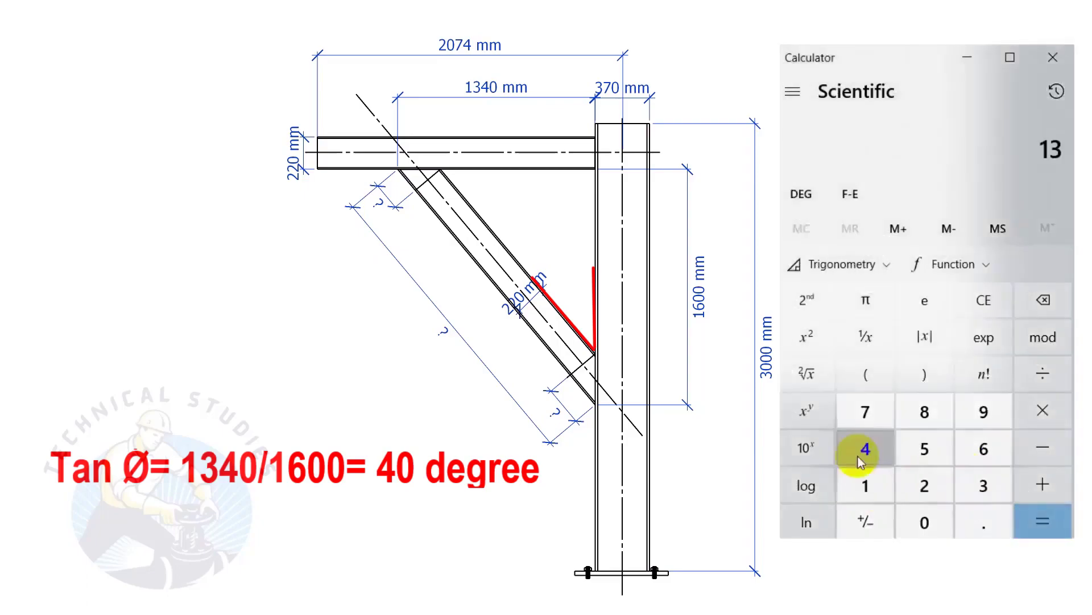
left_click(865, 449)
left_click(924, 522)
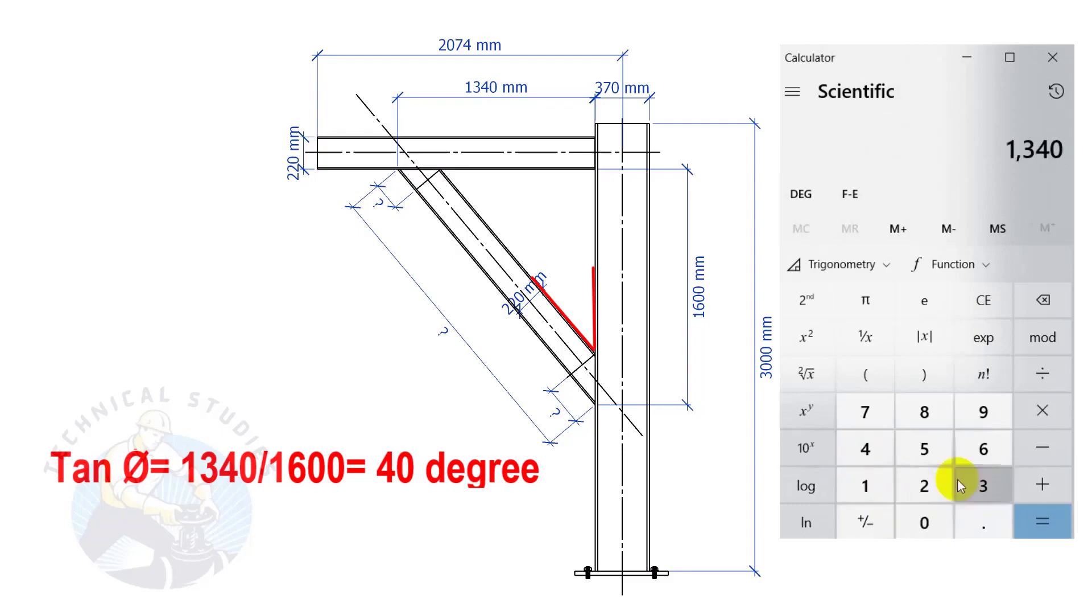
left_click(1042, 373)
left_click(865, 485)
left_click(984, 448)
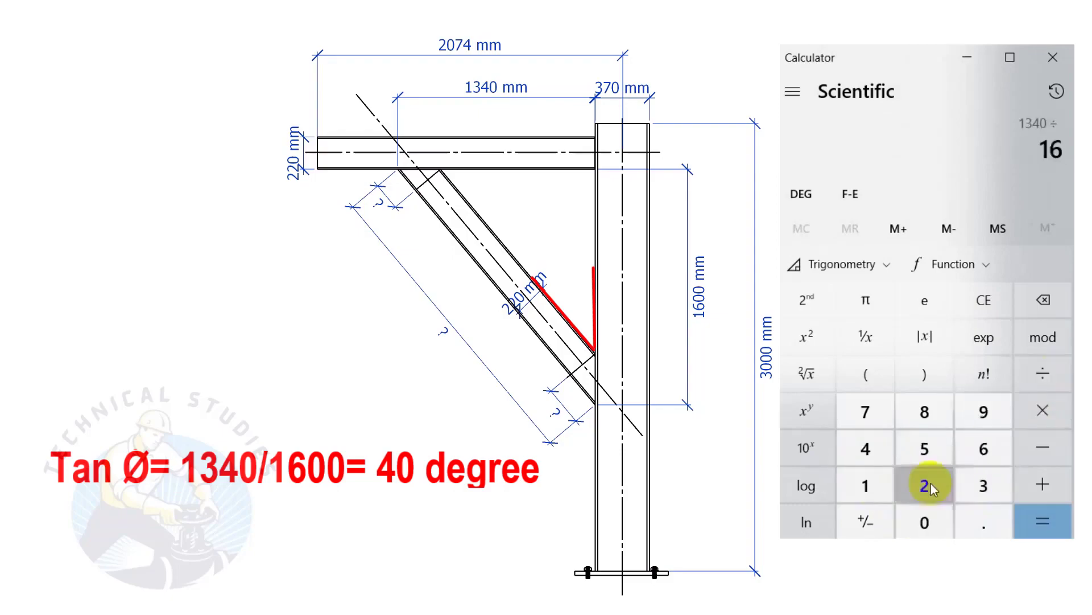
left_click(924, 522)
left_click(924, 521)
left_click(1042, 522)
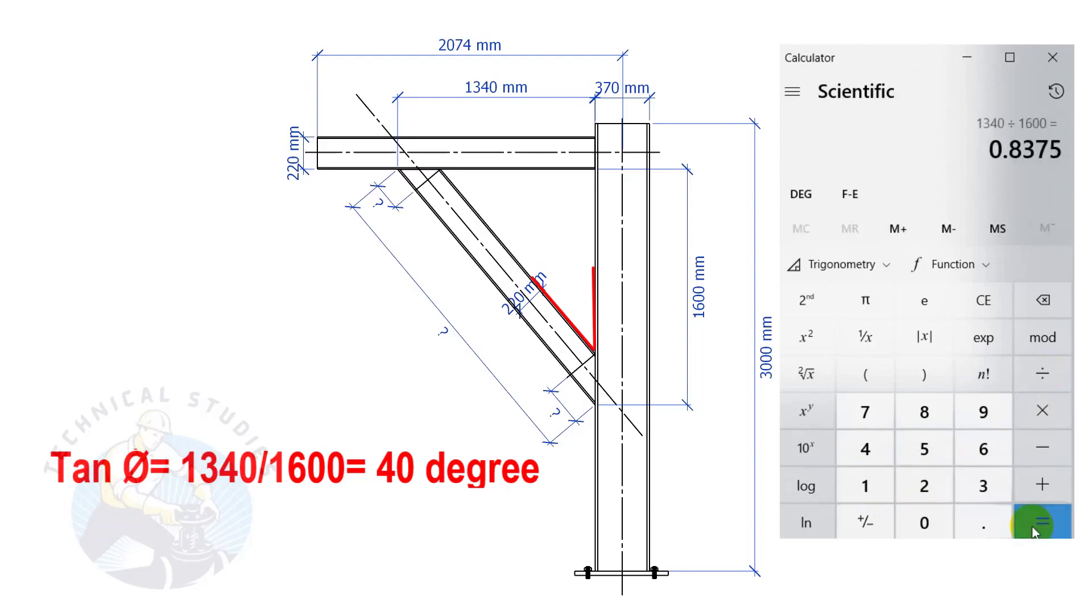
- Take the inverse tangent of 0.8375, giving an angle of about 40°
left_click(841, 264)
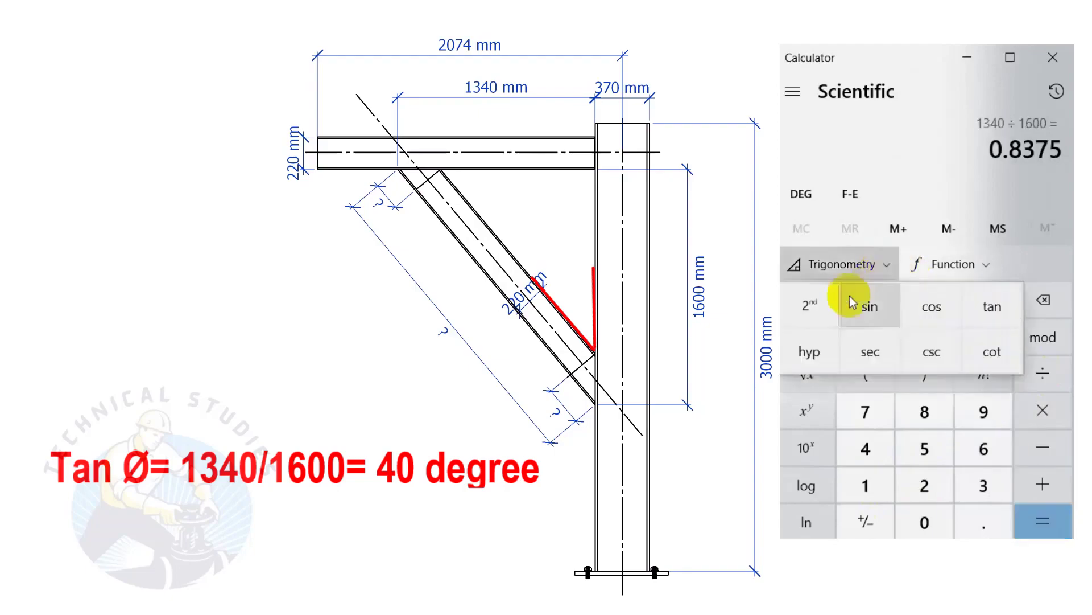
left_click(810, 305)
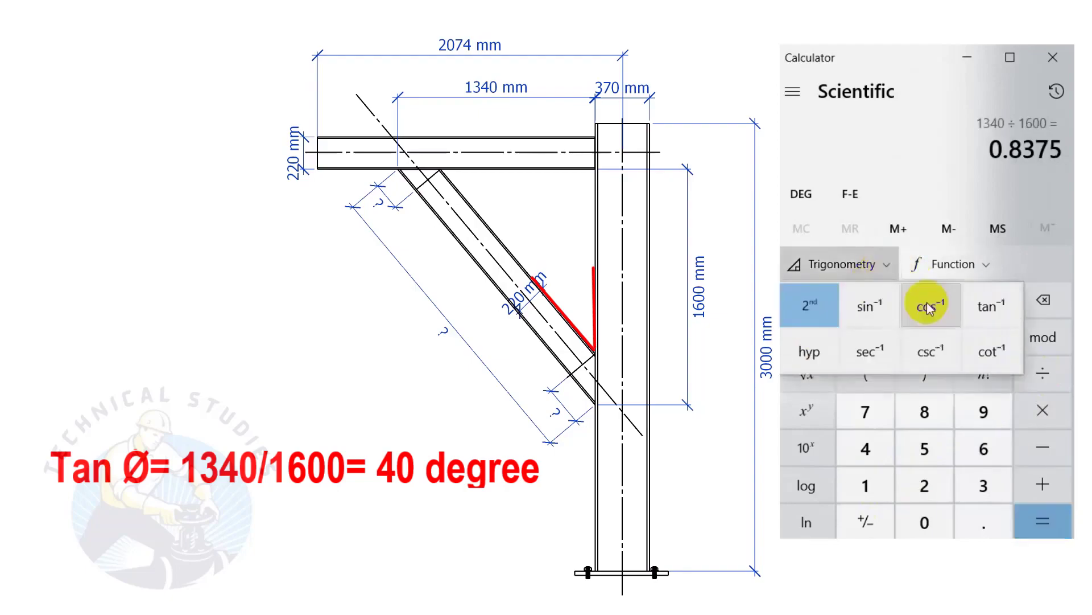
left_click(993, 305)
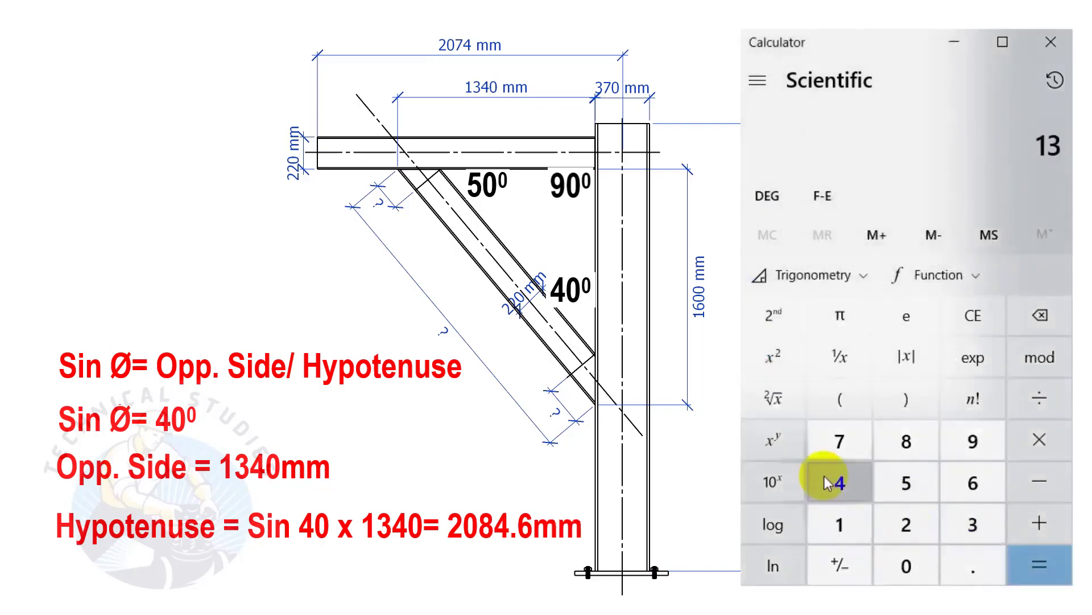
- Compute 1340 ÷ sin 40° for a bracing length of about 2,084.67
left_click(841, 482)
left_click(896, 565)
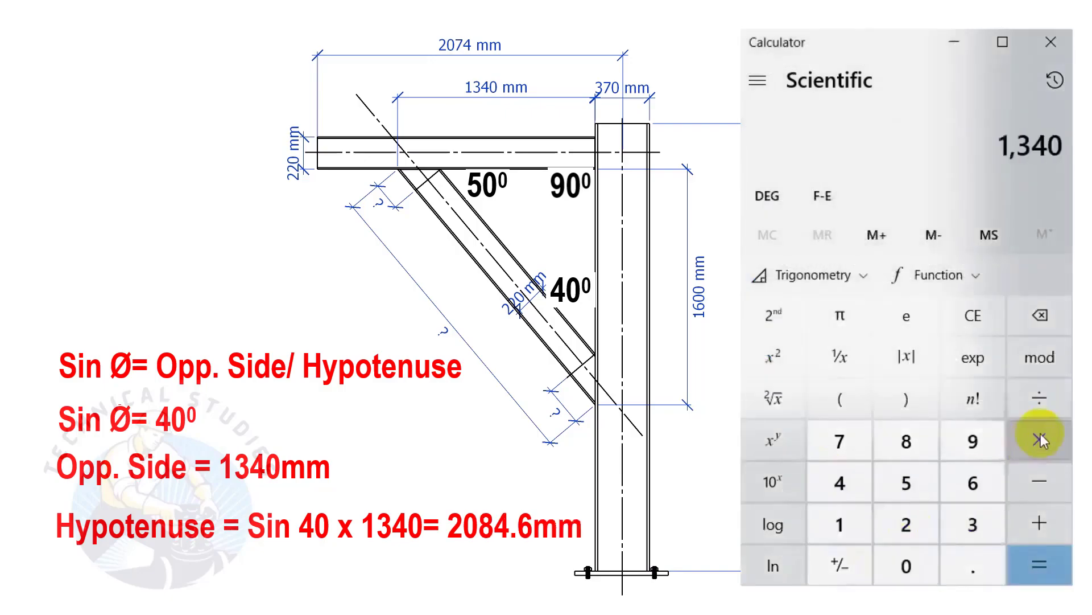
left_click(1039, 398)
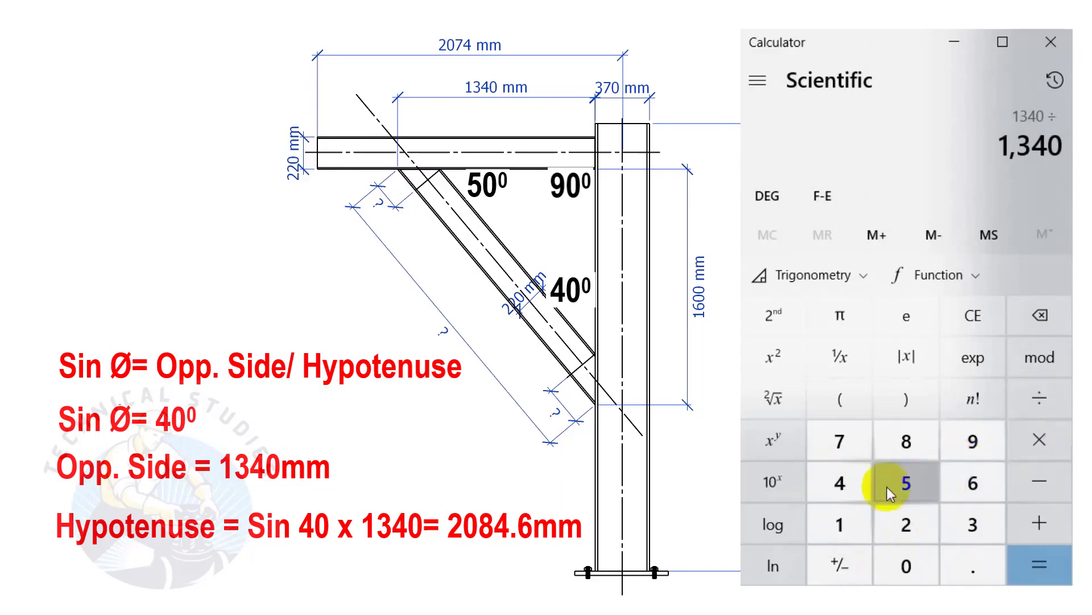
left_click(839, 482)
left_click(903, 566)
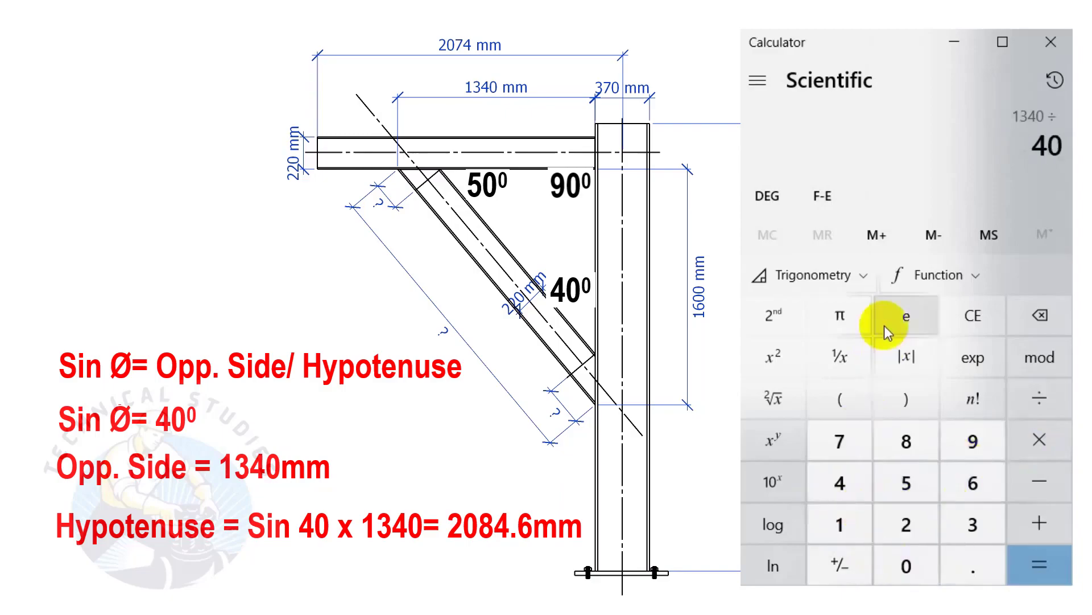
left_click(820, 275)
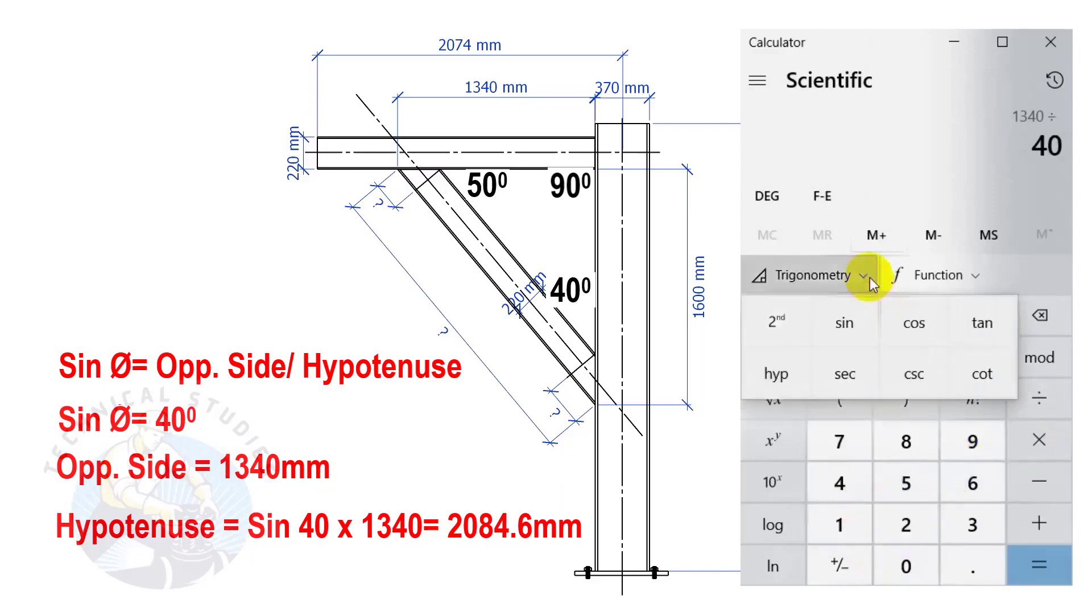
left_click(857, 331)
left_click(1050, 573)
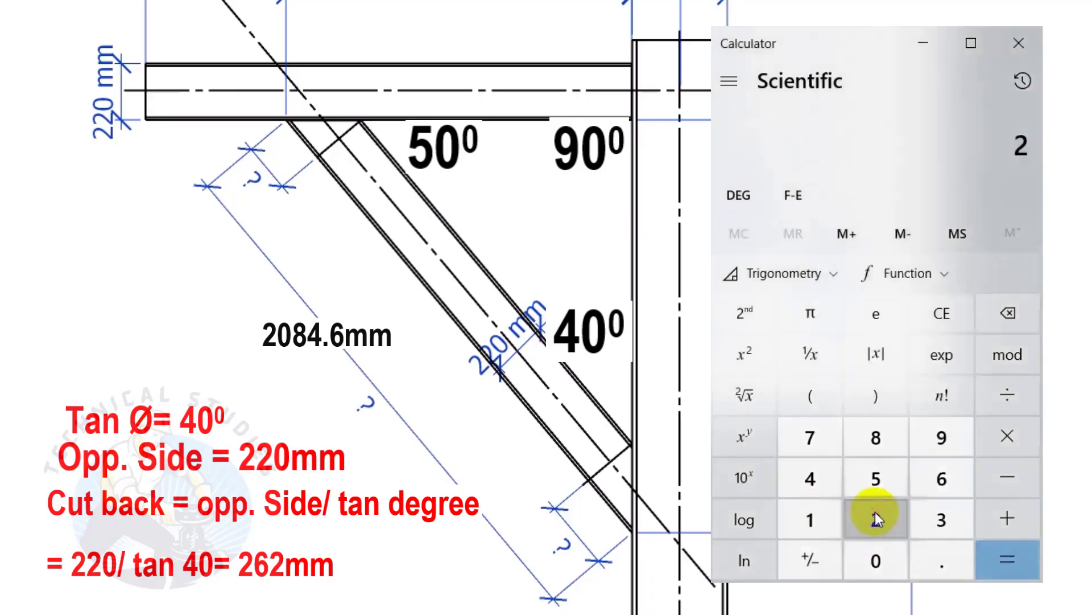
- Compute 220 ÷ tan 40° for a first cutback of about 262.19
left_click(875, 559)
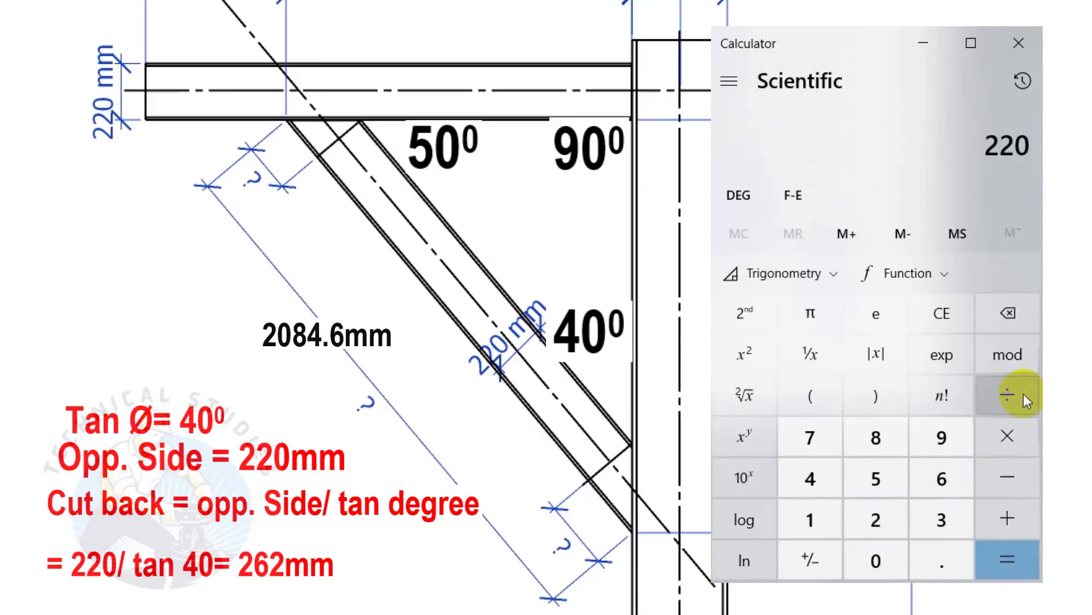
left_click(1008, 395)
left_click(819, 478)
left_click(875, 560)
left_click(783, 273)
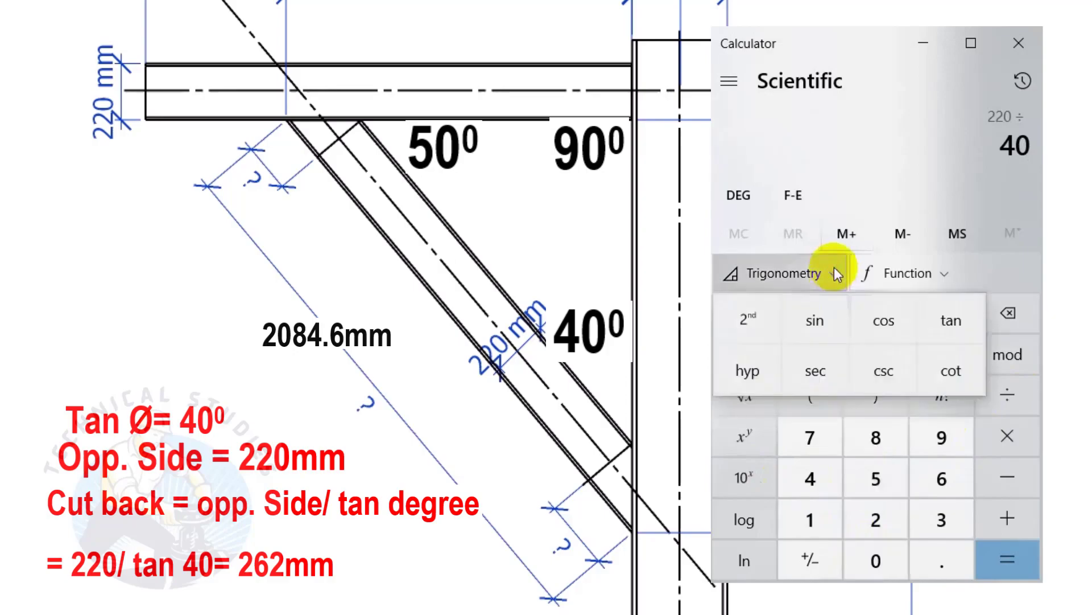
left_click(951, 320)
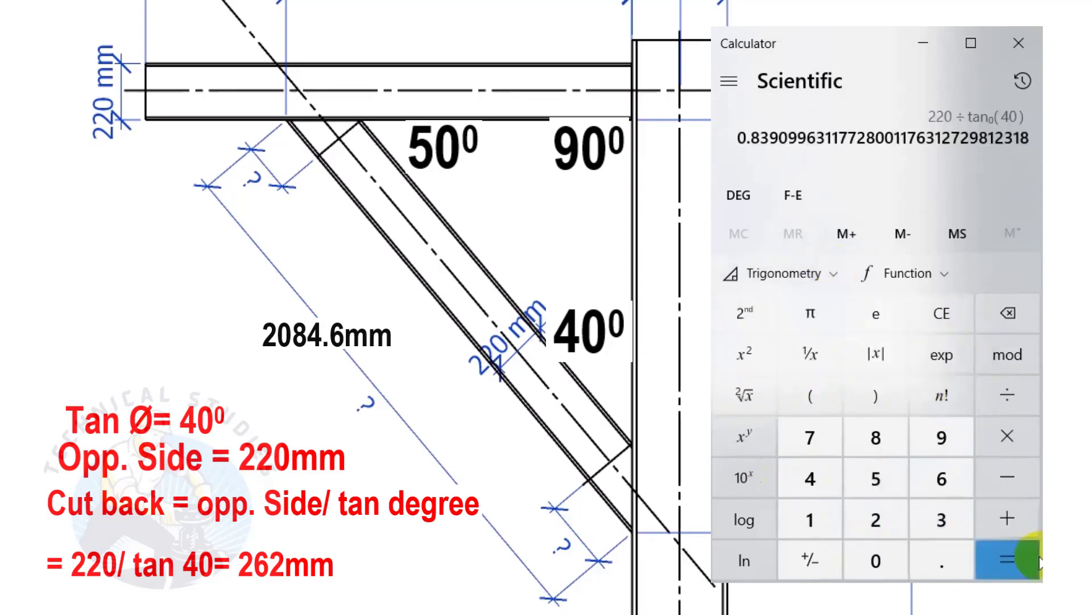
left_click(1012, 557)
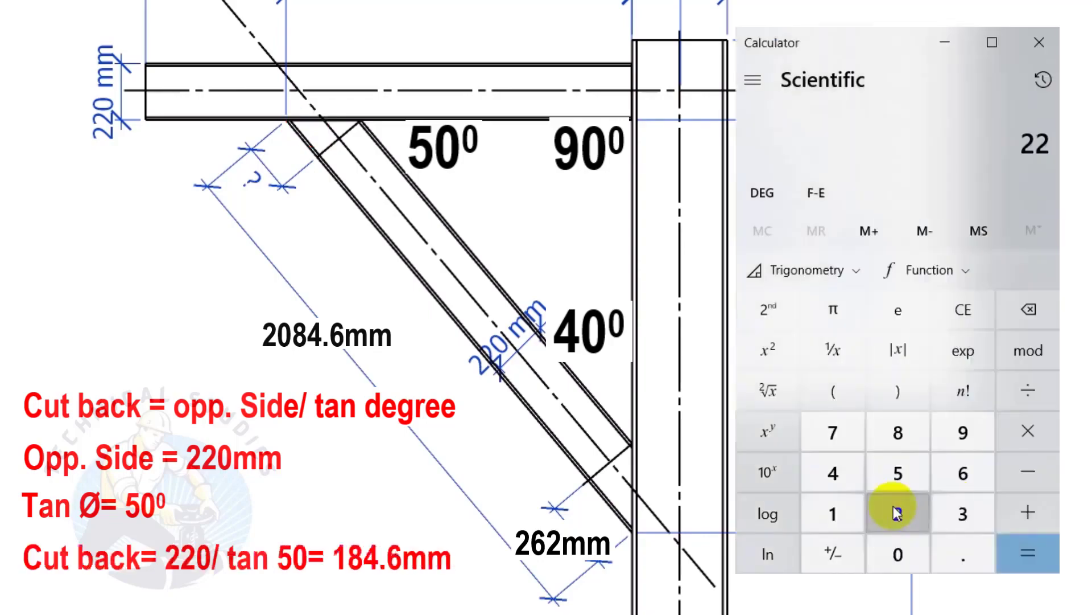
- Enter 220 ÷ and begin the 50° angle with the digit 5
left_click(897, 553)
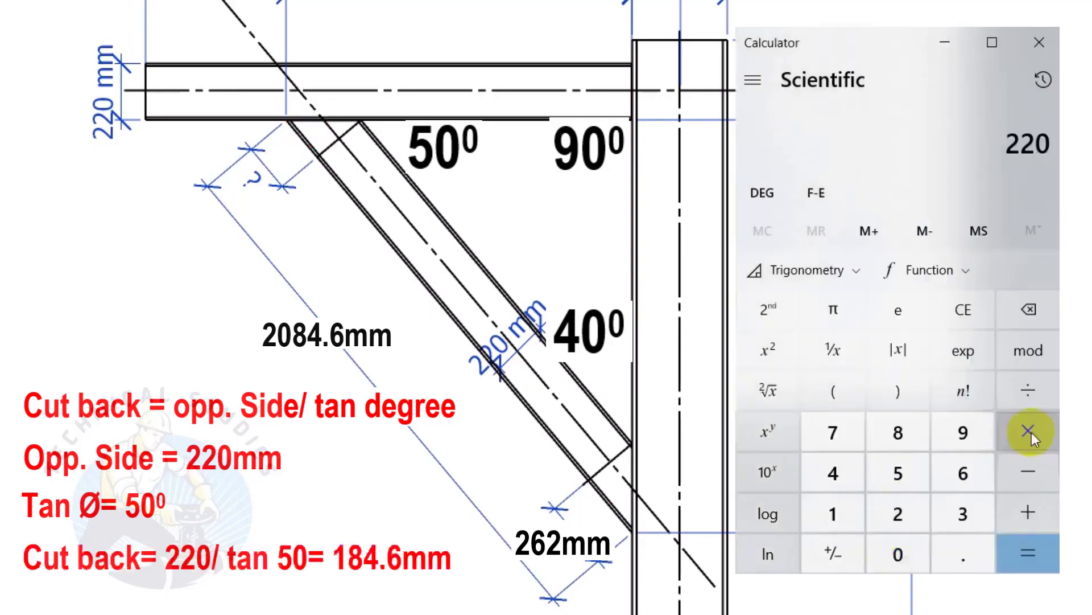
left_click(1031, 396)
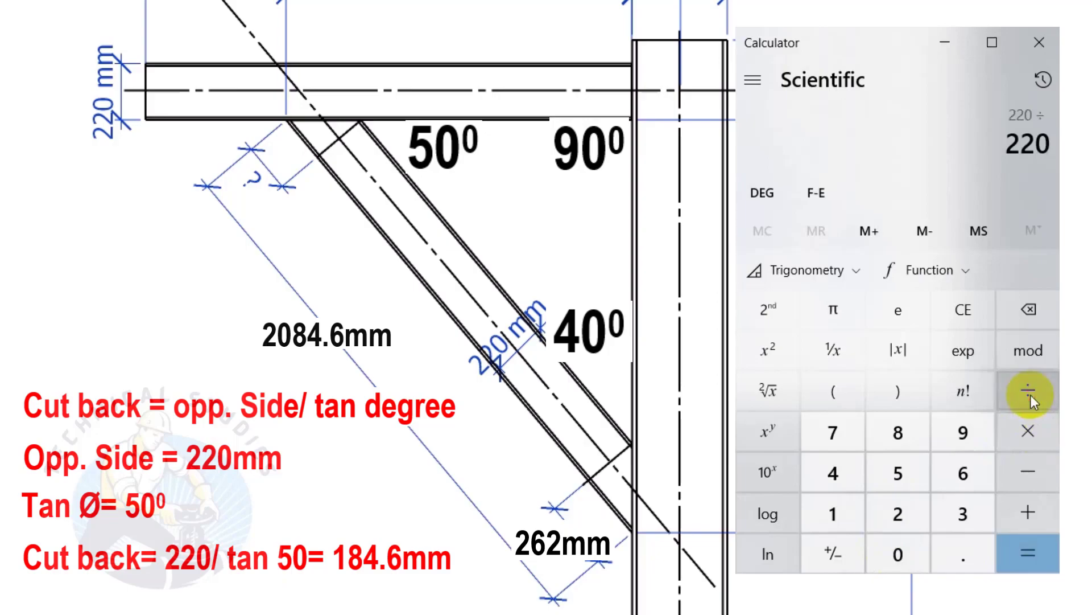
left_click(897, 472)
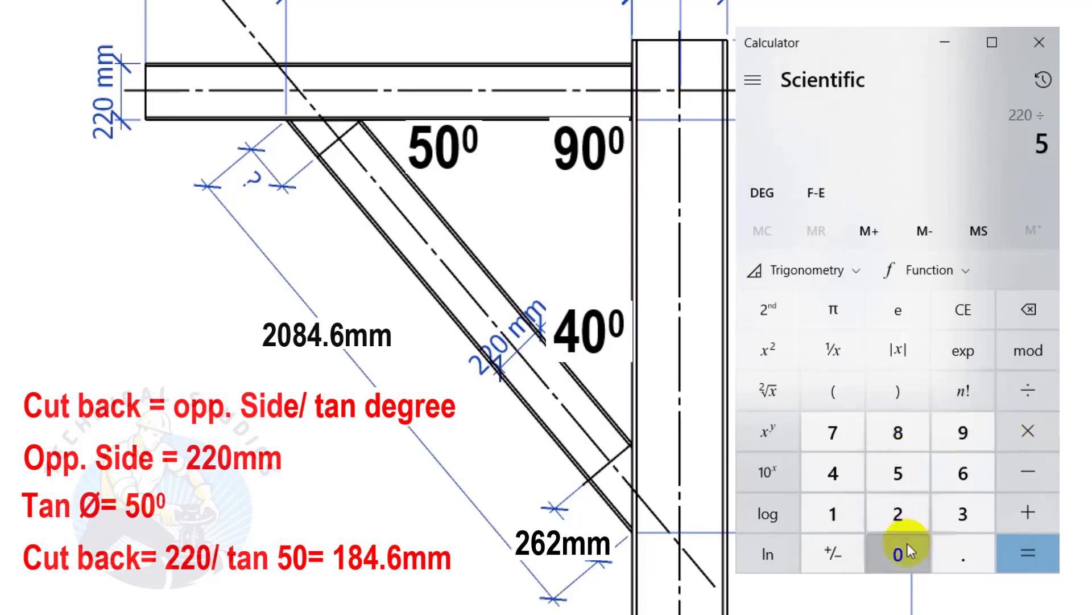